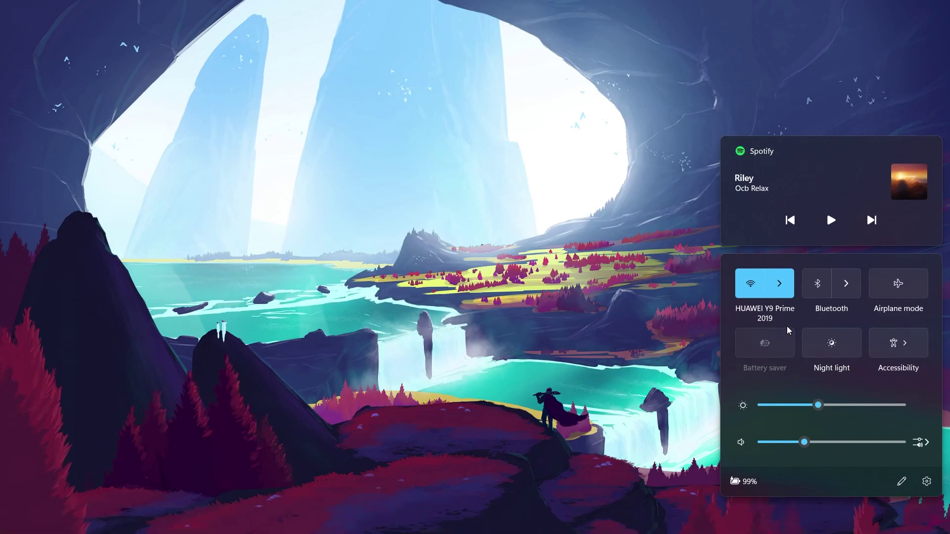
Dismiss the Quick Settings flyout to return to the desktop.
left_click(780, 284)
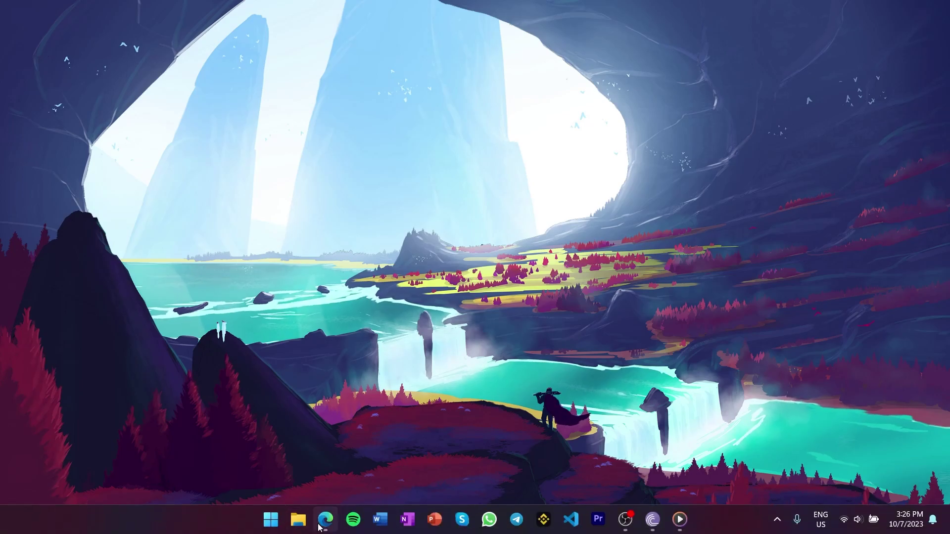
Go to status.riotgames.com in Edge and view the VALORANT status card.
left_click(326, 519)
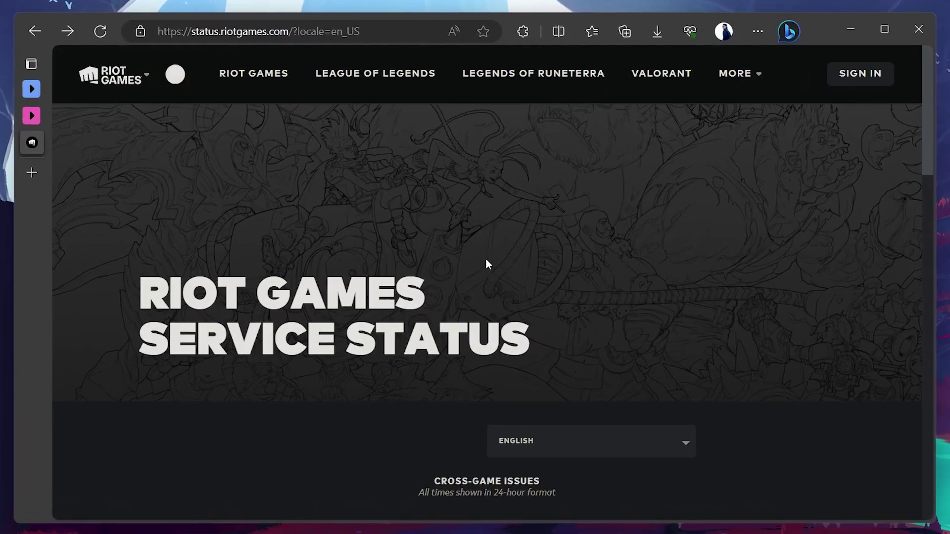
scroll(486, 263, "down", 3)
scroll(486, 263, "down", 2)
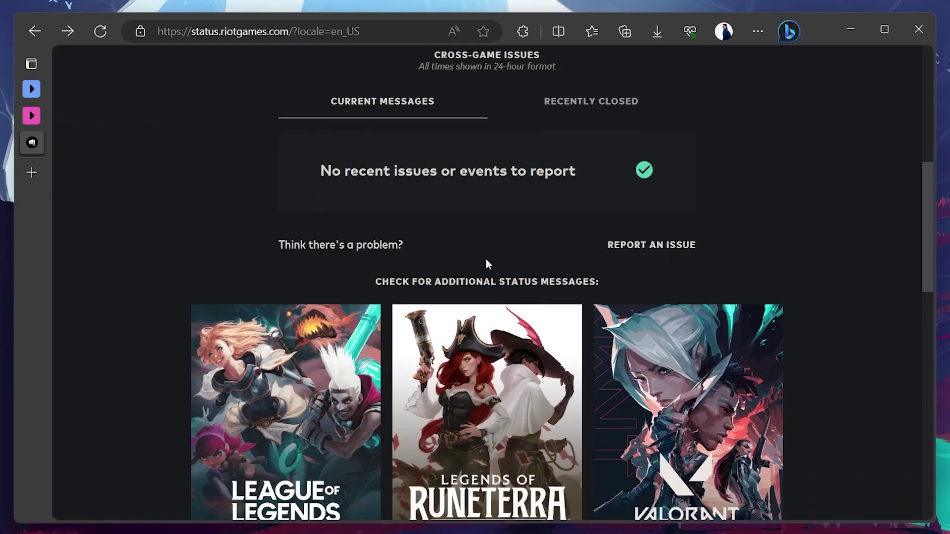
left_click(671, 369)
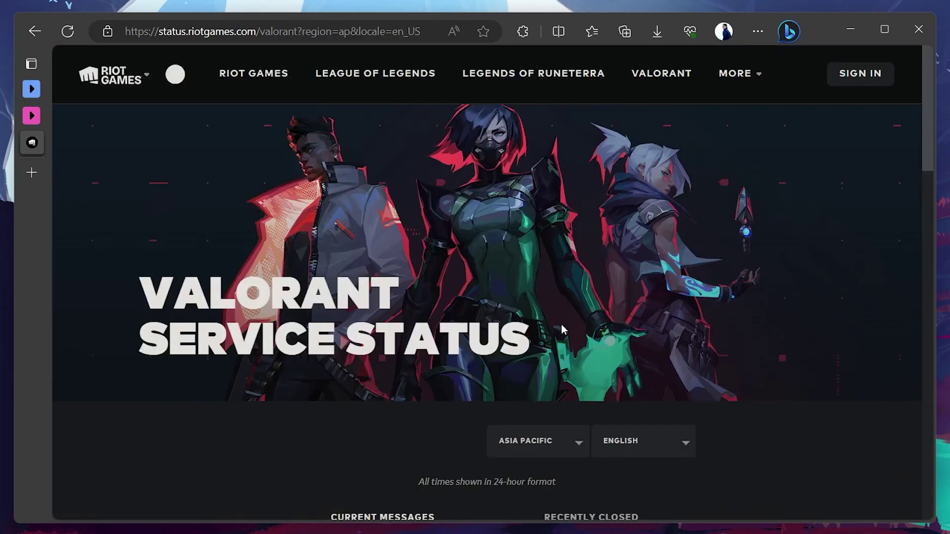
scroll(493, 299, "down", 2)
scroll(493, 300, "down", 2)
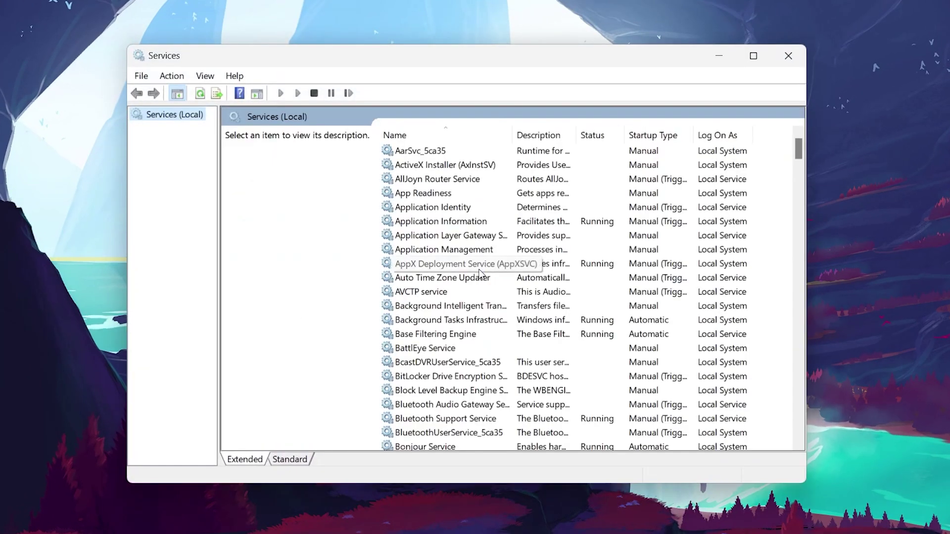
Locate the vgc service in the list and bring up its context menu.
left_click(449, 236)
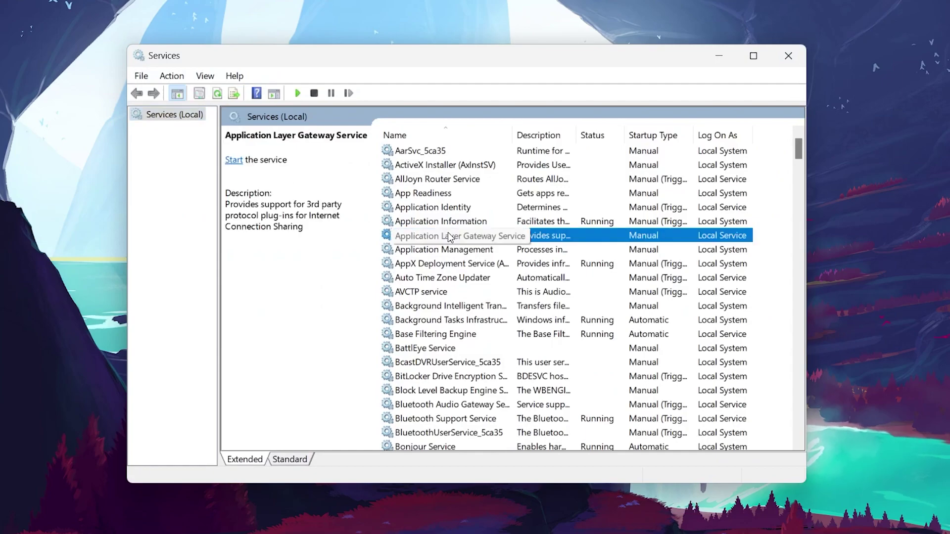
key("v")
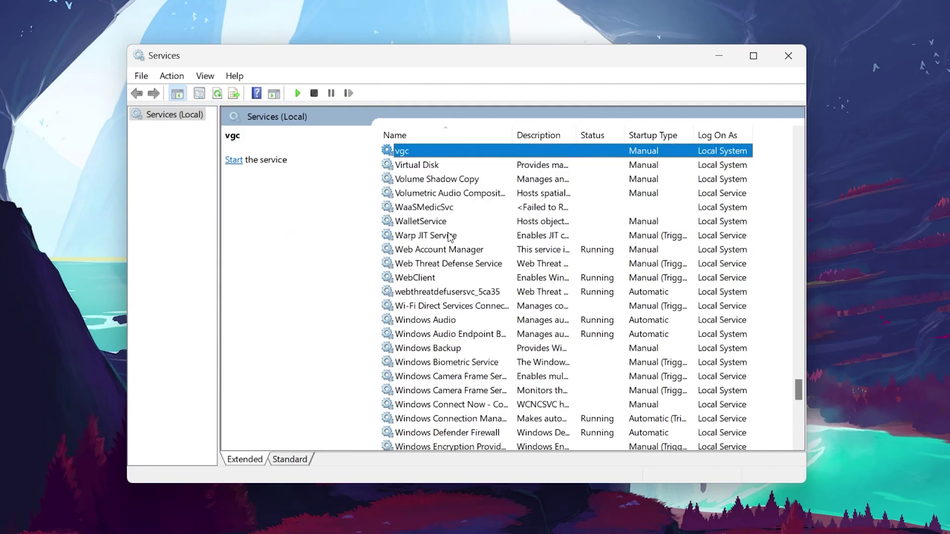
right_click(404, 153)
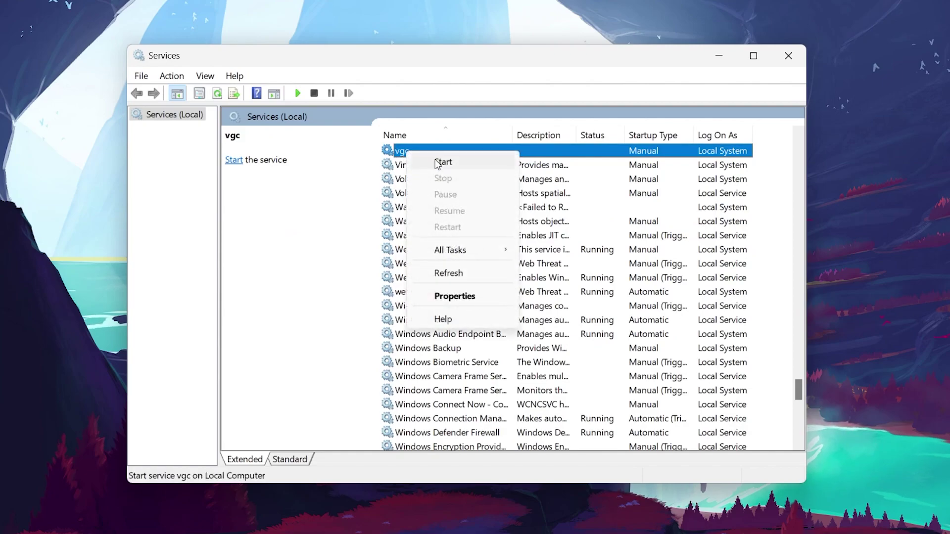
Set the vgc service's startup type to Automatic and close Services.
left_click(441, 297)
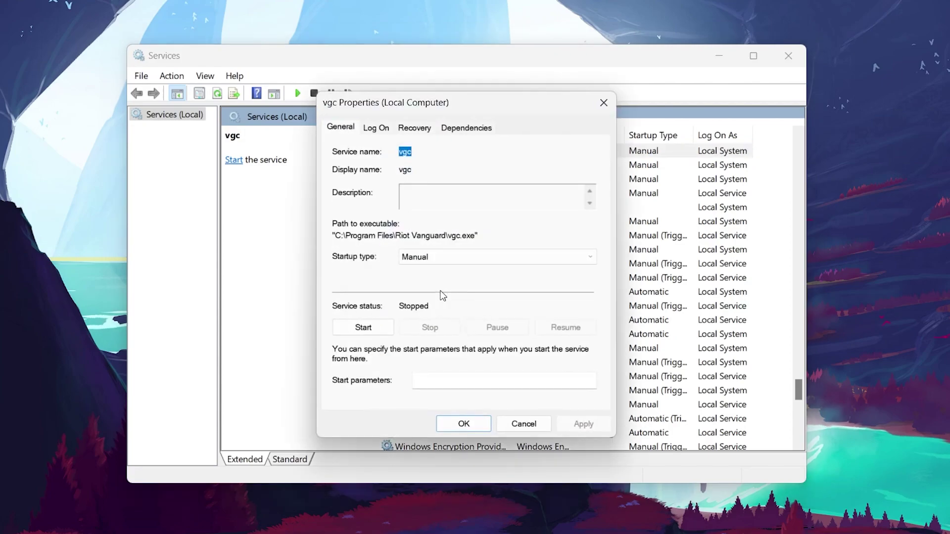
left_click(442, 260)
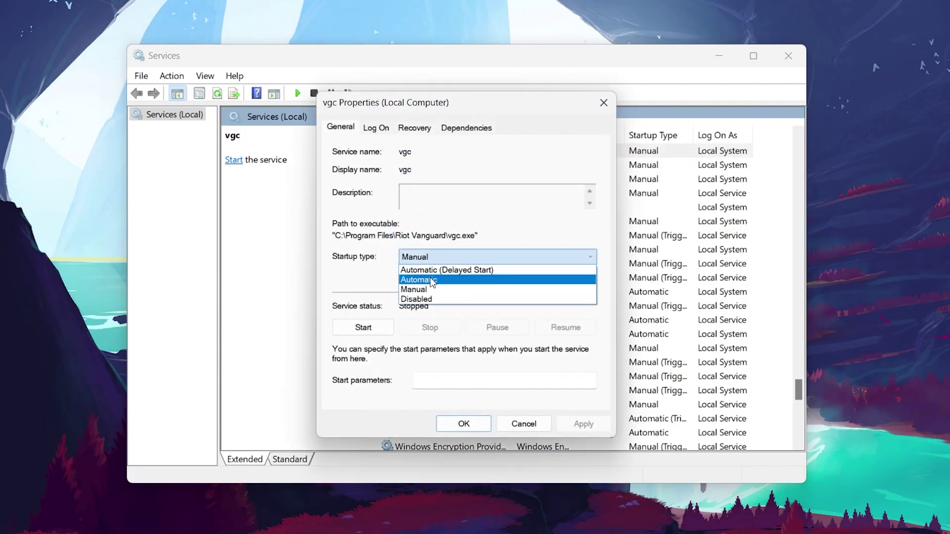
left_click(428, 280)
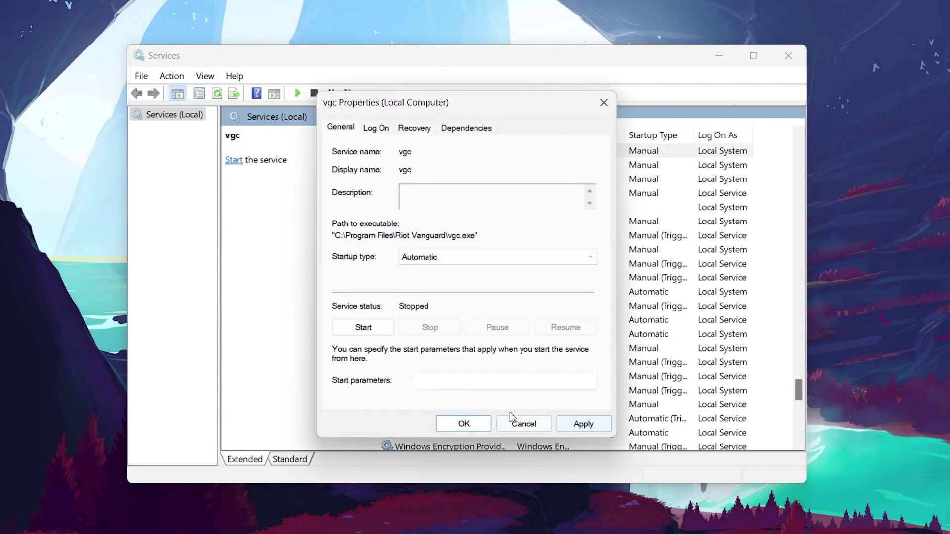
left_click(604, 102)
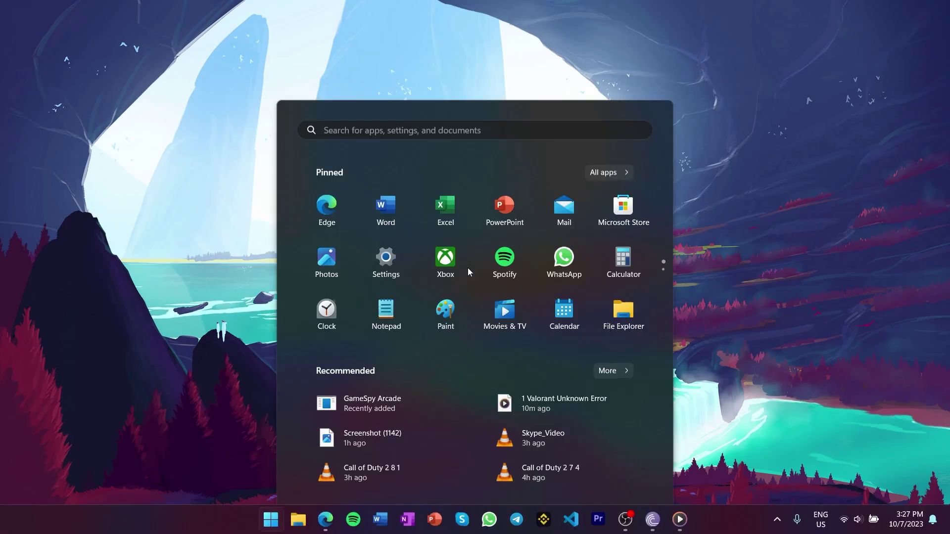
type("command")
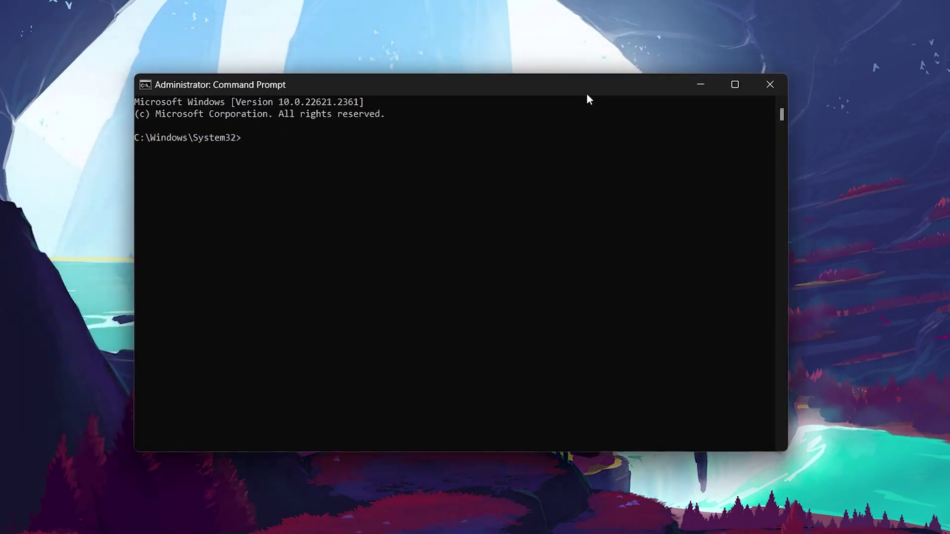
type("i")
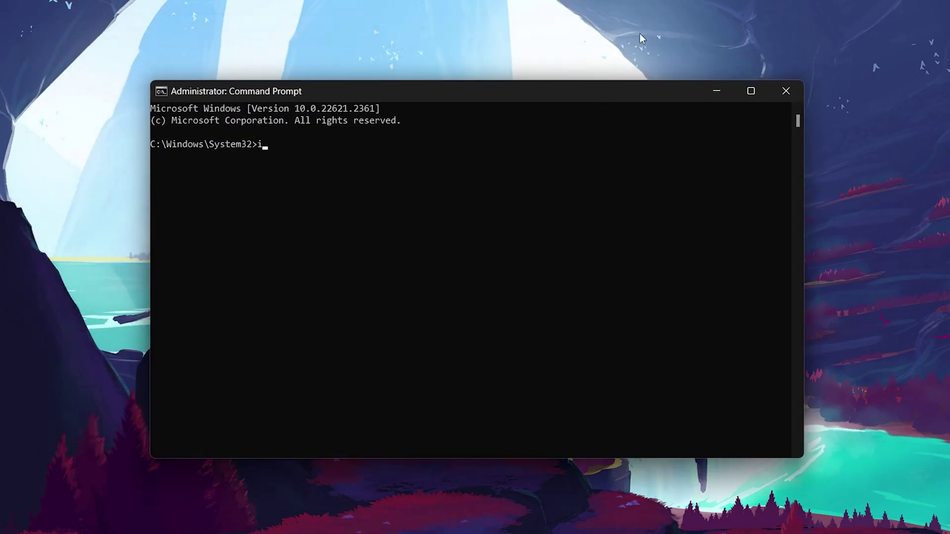
type("pcon")
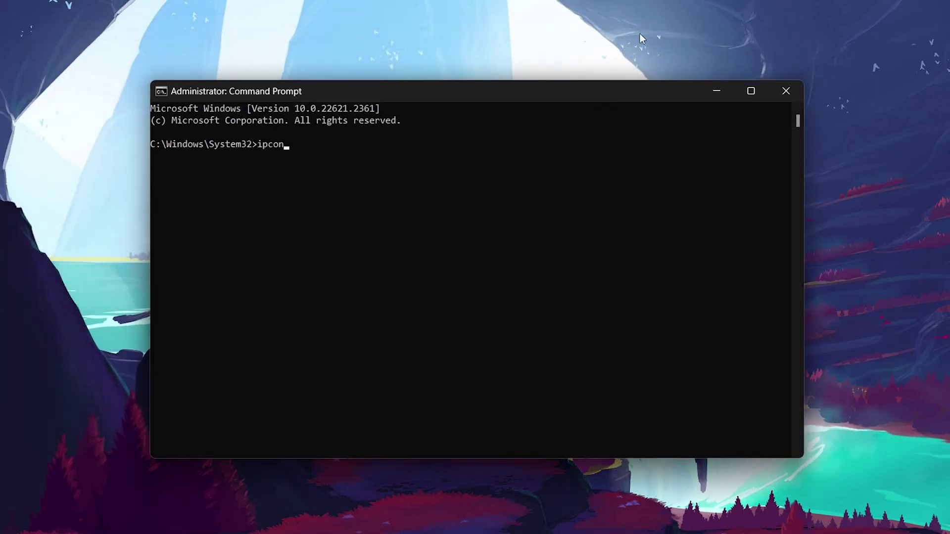
type("fig /flu")
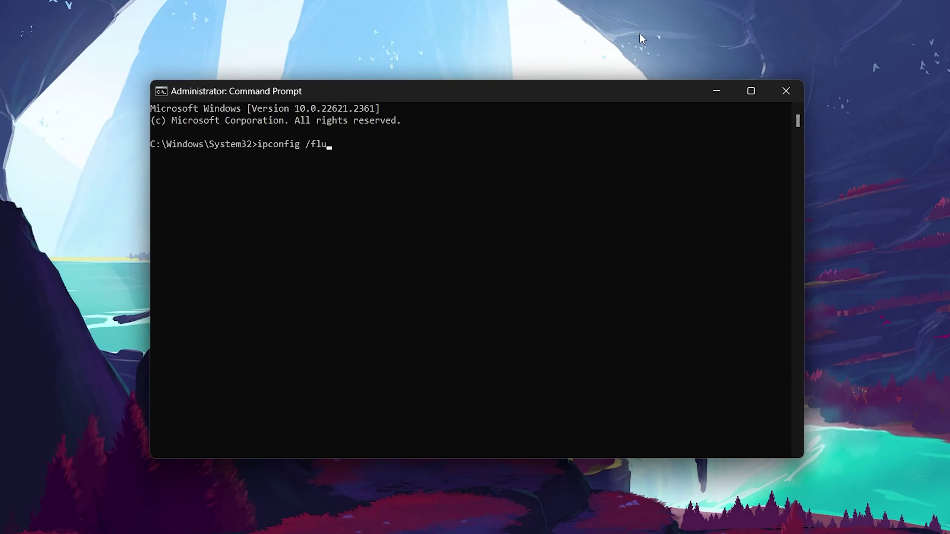
type("shdn")
Run ipconfig /flushdns, /release, /renew, then netsh int ip reset and netsh winsock reset.
key("BackSpace")
key("BackSpace")
key("BackSpace")
key("BackSpace")
key("BackSpace")
key("BackSpace")
type("release")
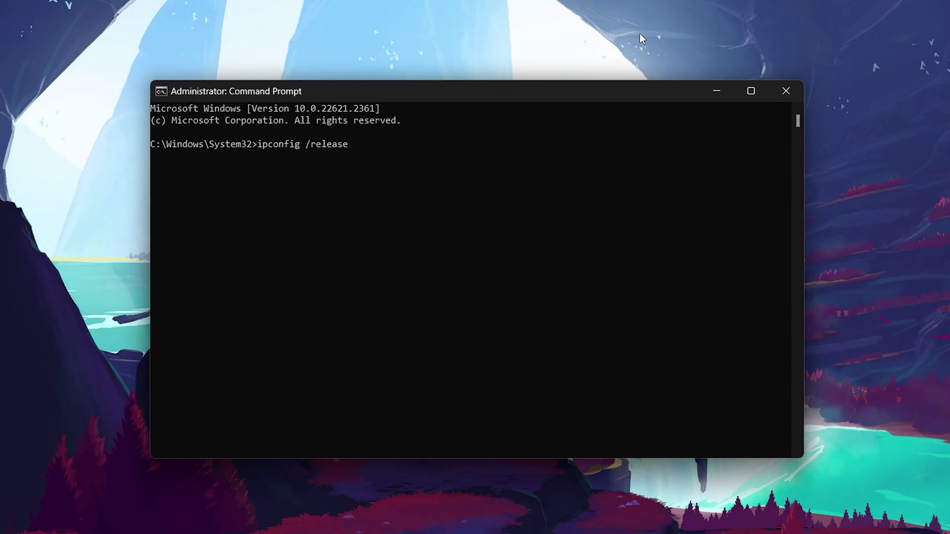
key("BackSpace")
key("BackSpace")
type("new")
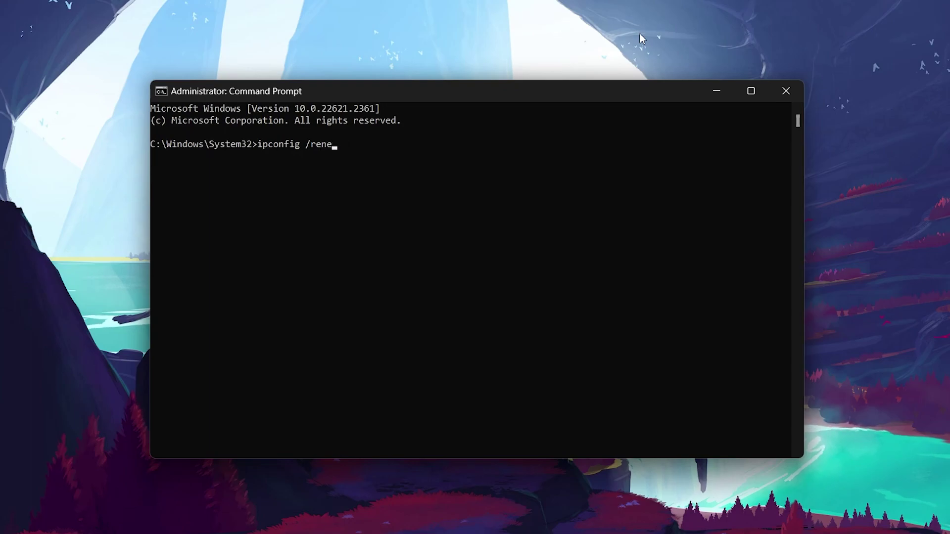
key("BackSpace")
key("BackSpace")
key("BackSpace")
key("BackSpace")
key("BackSpace")
key("BackSpace")
key("BackSpace")
key("BackSpace")
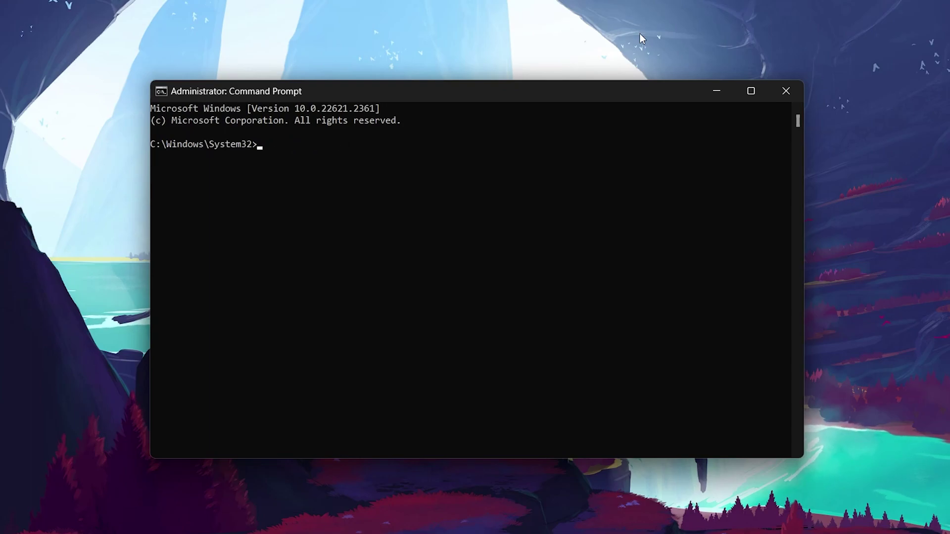
type("net")
key("BackSpace")
type("ne")
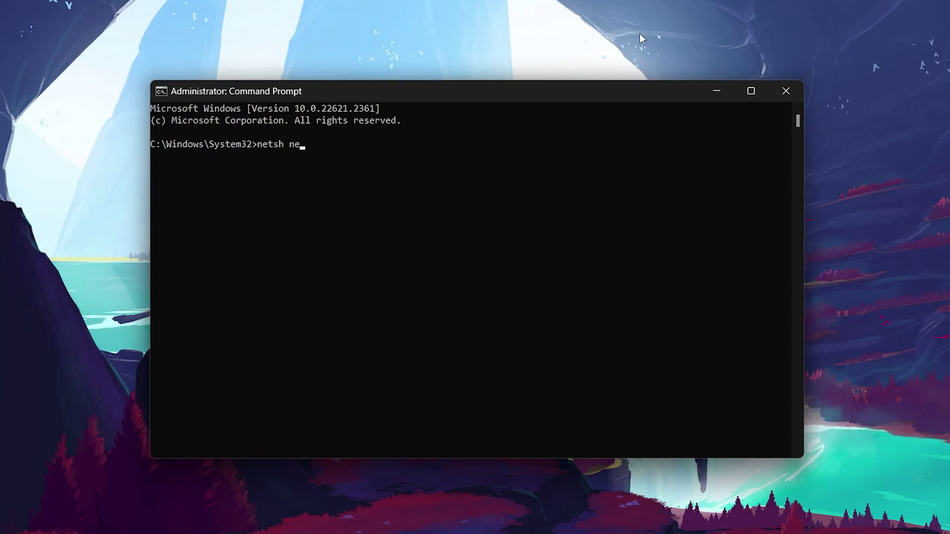
type("t ip reset")
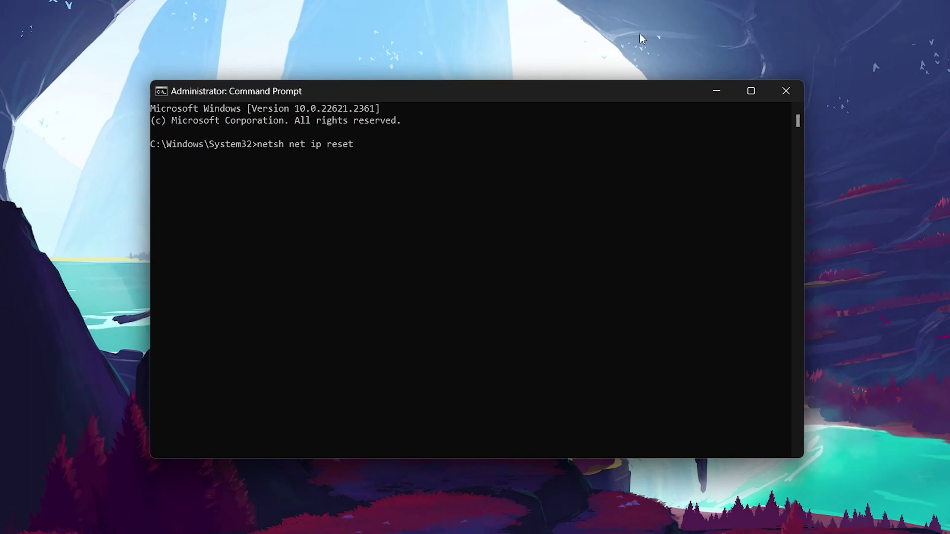
key("BackSpace")
key("BackSpace")
key("BackSpace")
key("BackSpace")
key("BackSpace")
key("BackSpace")
type("wi")
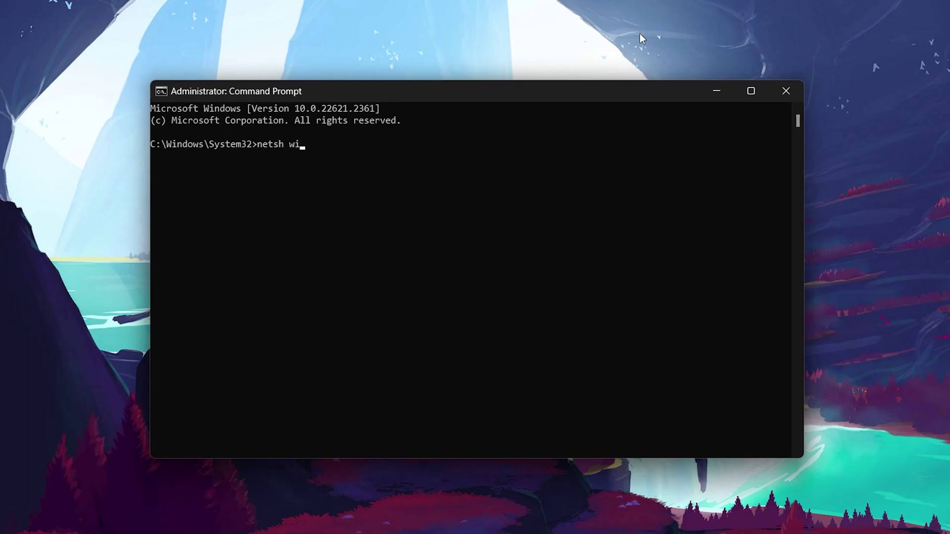
type("nsock res")
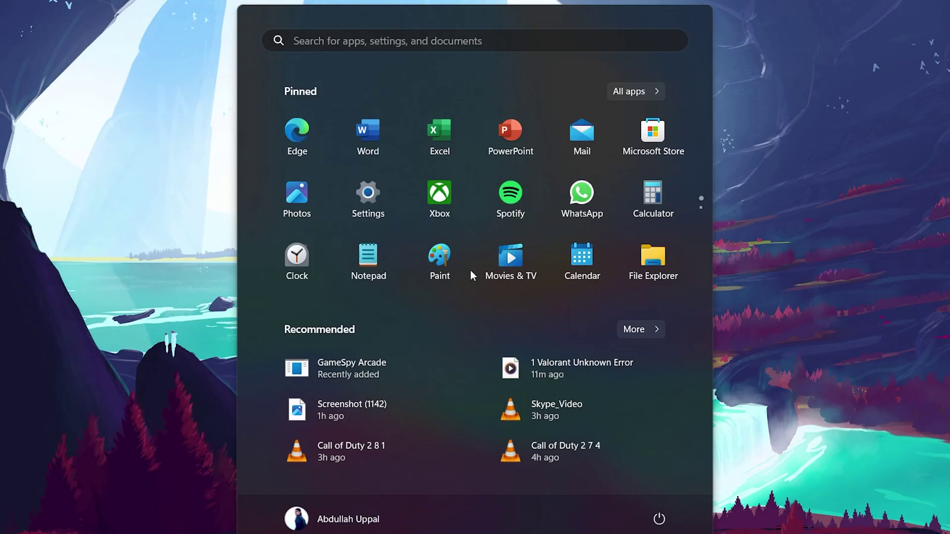
type("%appdata%")
Search %localappdata% from Start to reach the local AppData folder.
key("ctrl+a")
type("%localappdata%")
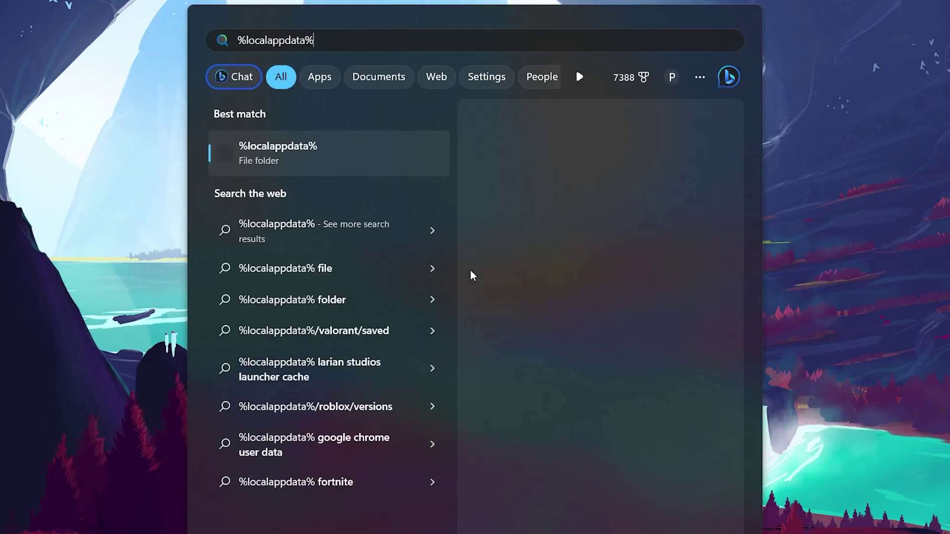
key("Return")
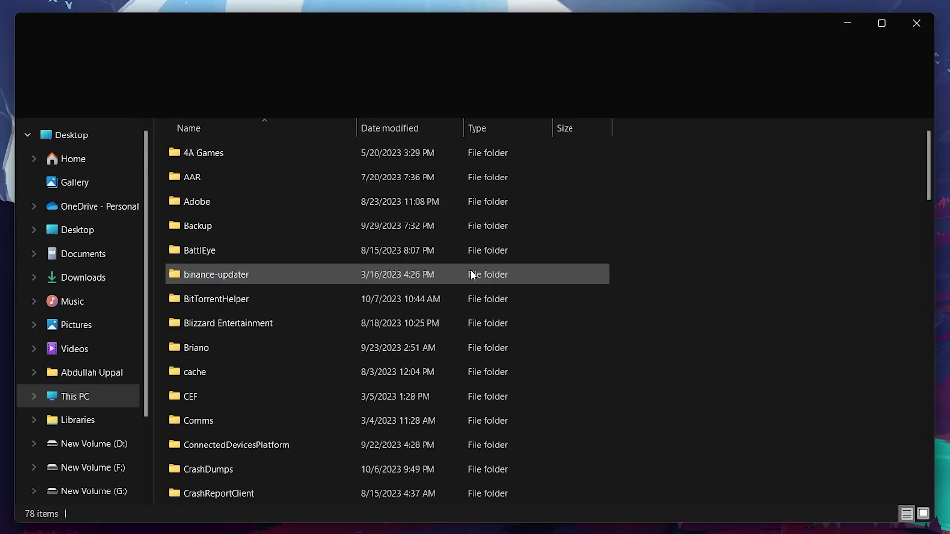
scroll(470, 274, "down", 2)
scroll(498, 262, "down", 6)
scroll(498, 262, "down", 13)
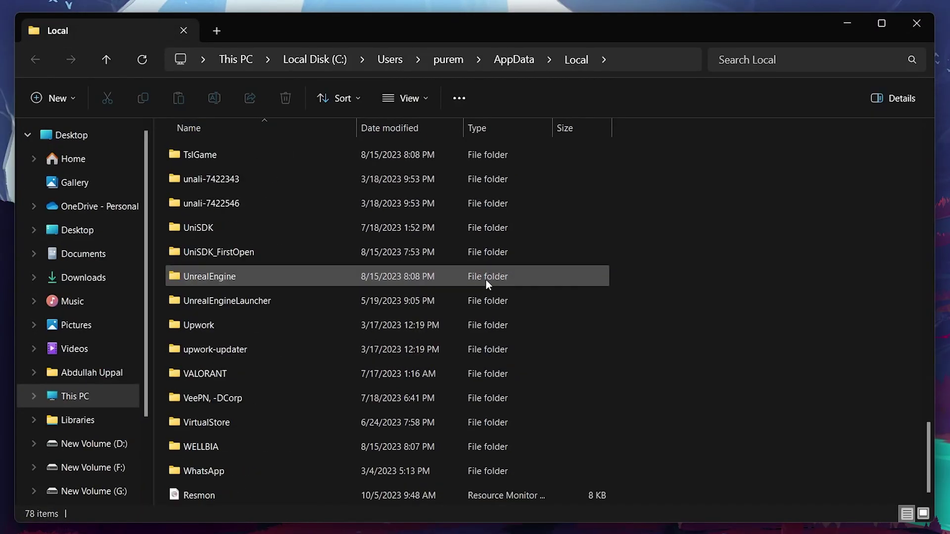
Navigate into VALORANT > Saved and bring up the webcache folder's context menu.
left_click(276, 377)
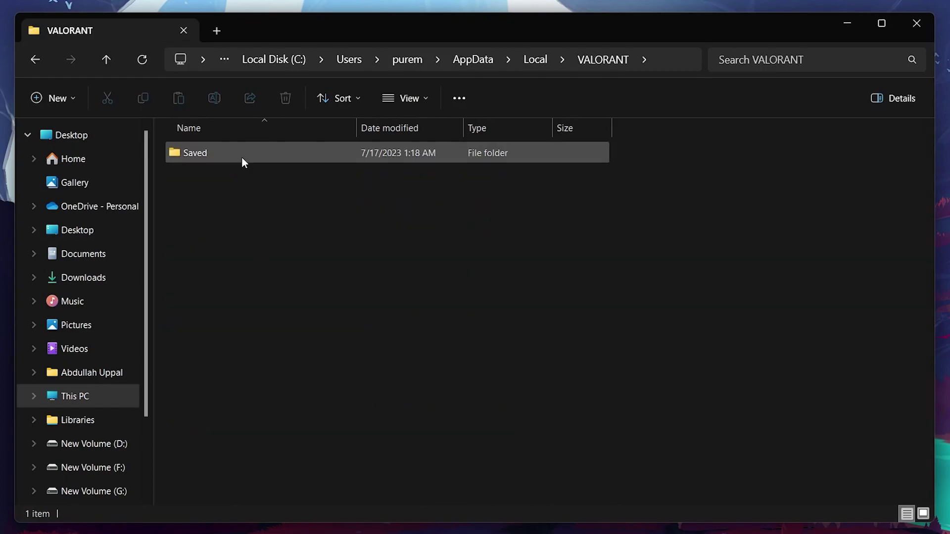
double_click(241, 156)
left_click(212, 256)
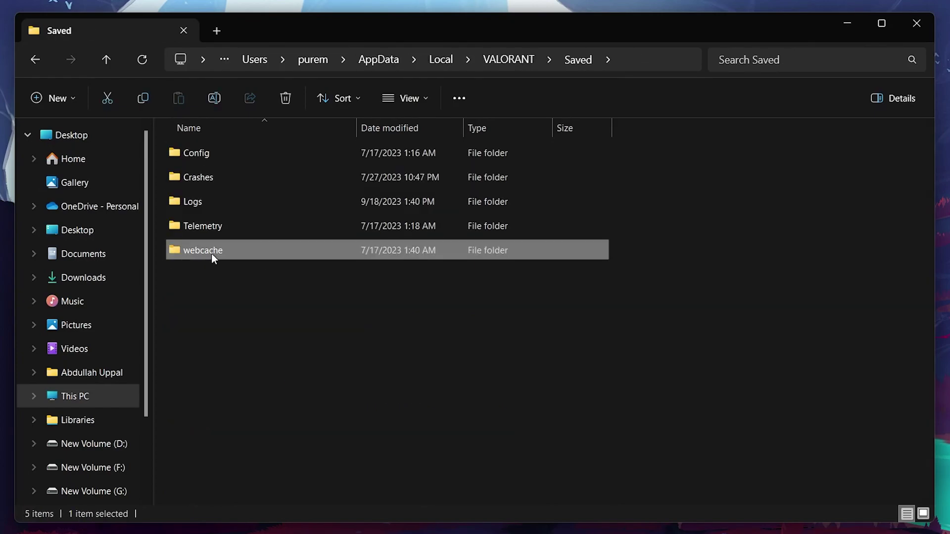
right_click(211, 253)
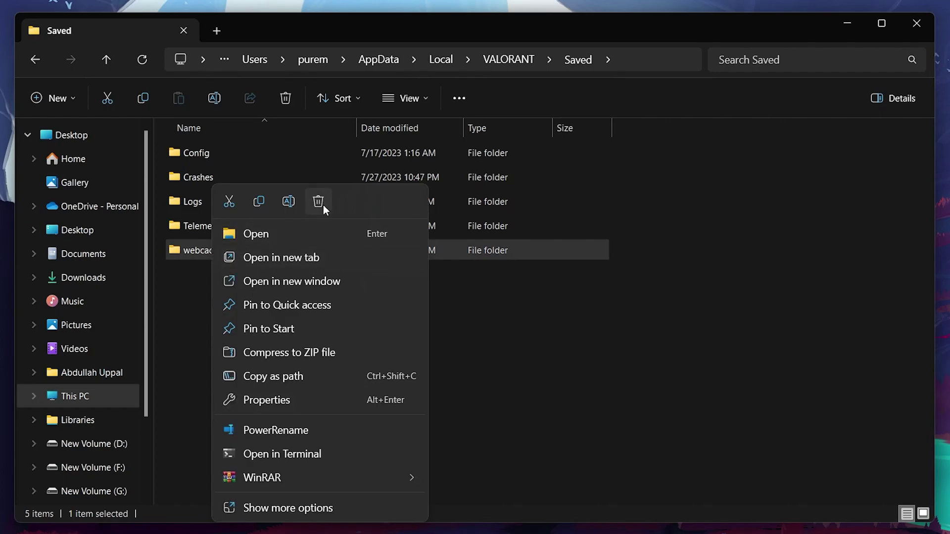